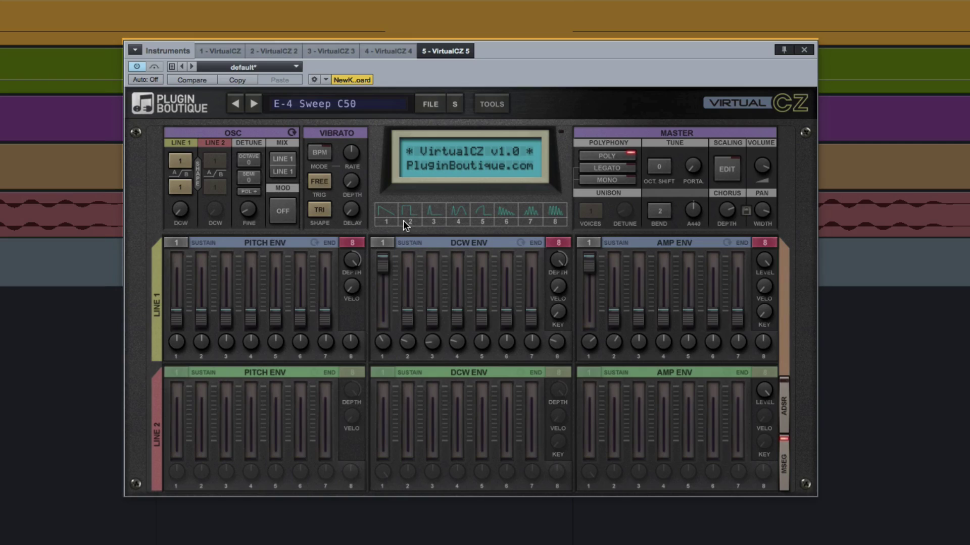
# Review the waveform choices for Line 1's first shape and the oscillator mix modes, keeping Line1 + Line1'.
pyautogui.click(184, 163)
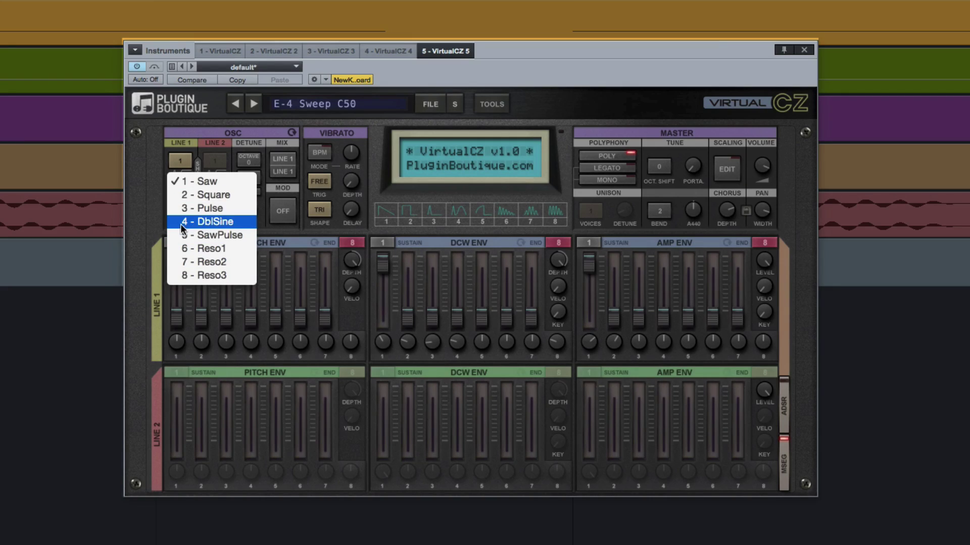
pyautogui.click(156, 203)
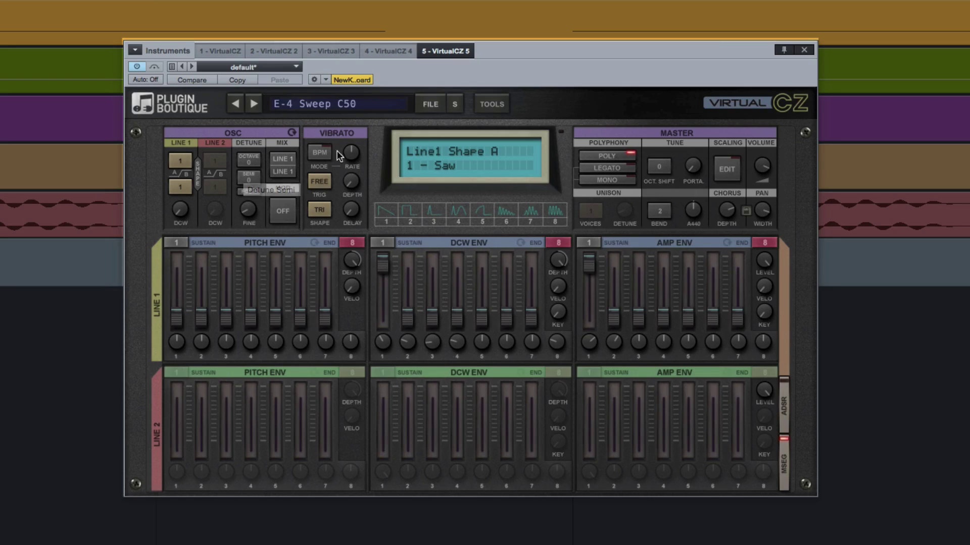
pyautogui.click(282, 159)
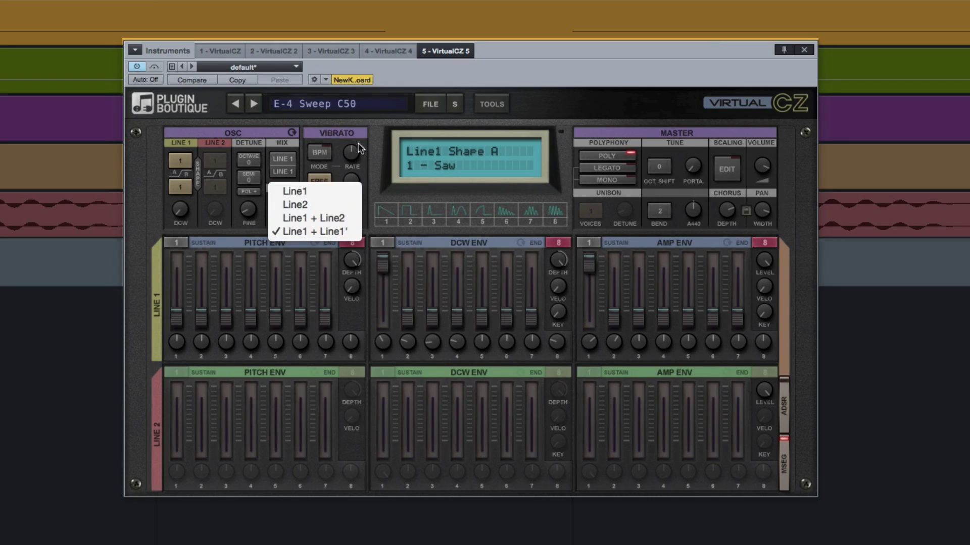
pyautogui.click(313, 231)
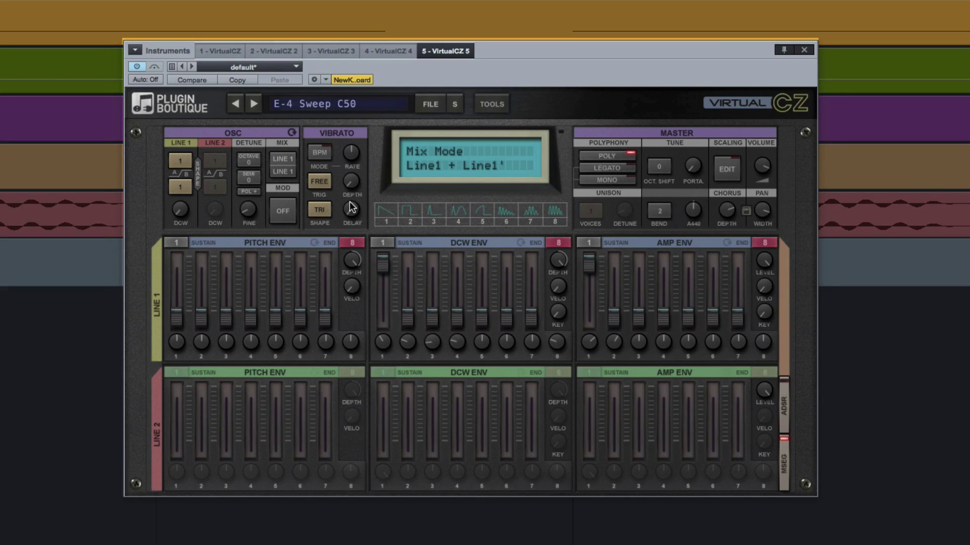
# Try Host Sync as the vibrato trigger mode, return it to Free, and check the available vibrato shapes.
pyautogui.click(323, 185)
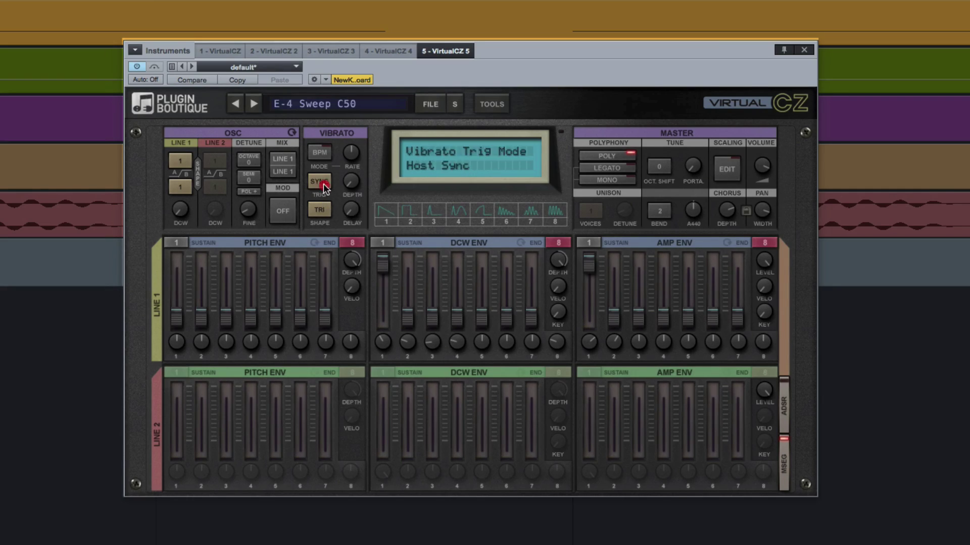
pyautogui.click(320, 182)
pyautogui.click(320, 212)
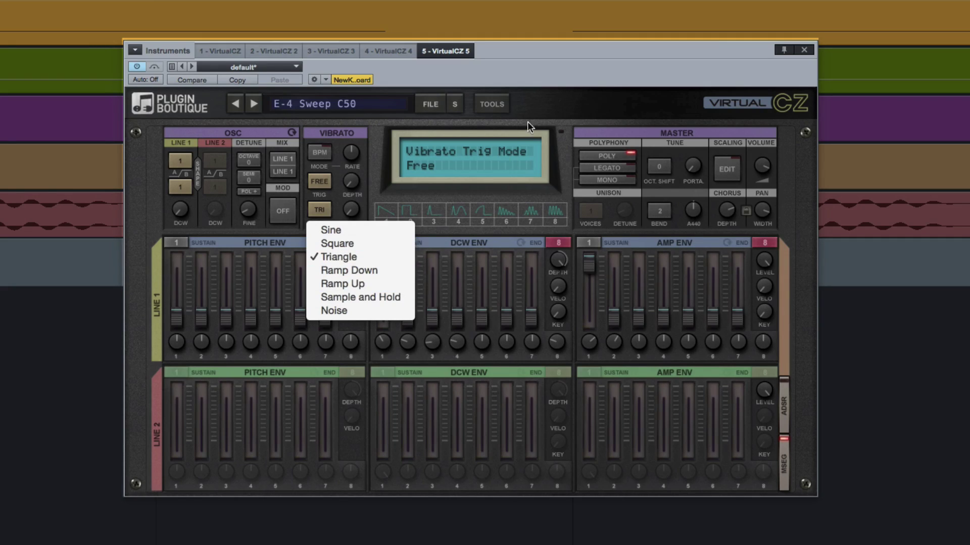
pyautogui.click(548, 66)
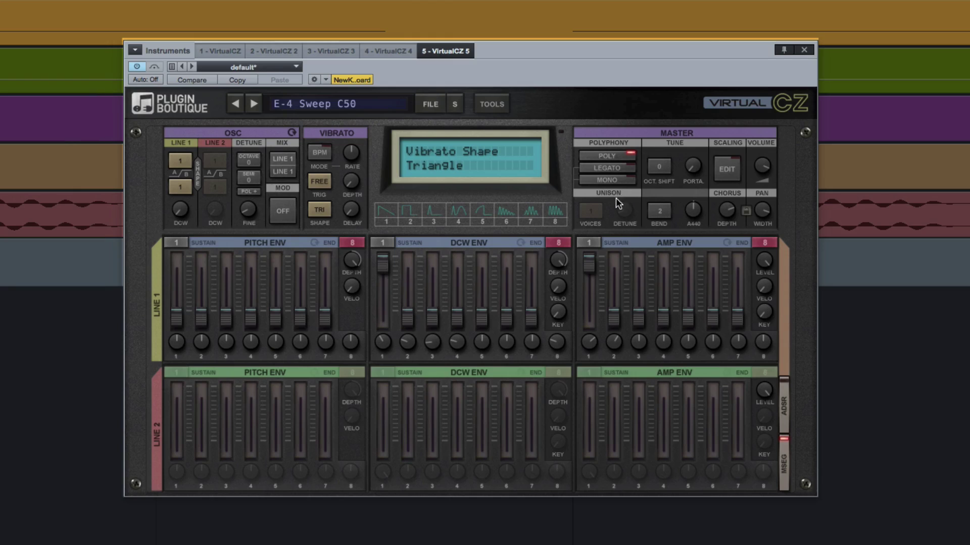
# Try monophonic mode to check the unison voice choices, and return the patch to polyphonic mode.
pyautogui.click(616, 180)
pyautogui.click(590, 217)
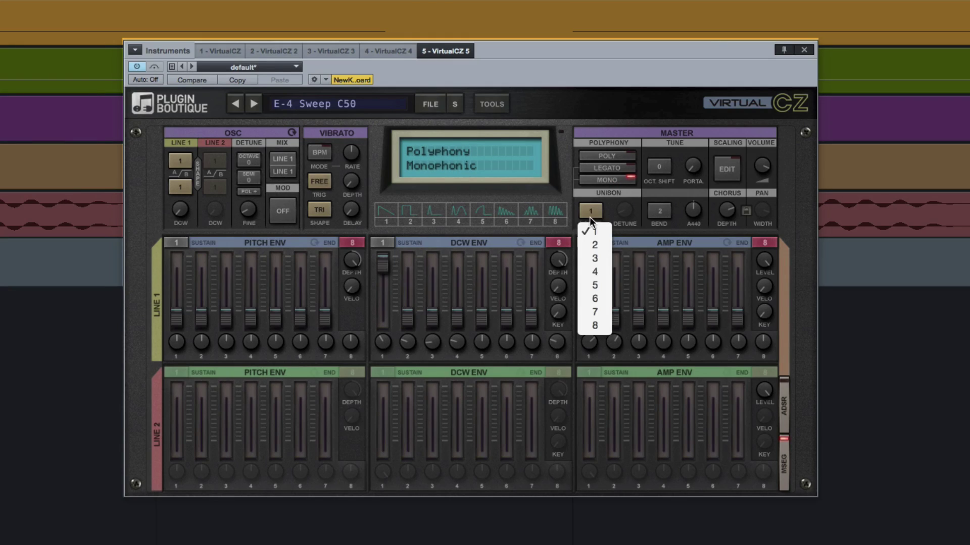
pyautogui.click(623, 82)
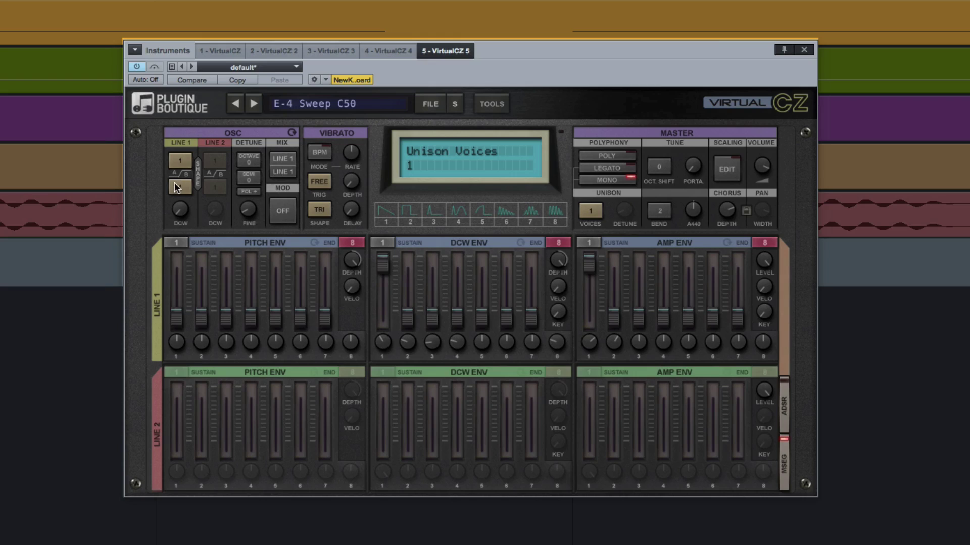
pyautogui.click(609, 158)
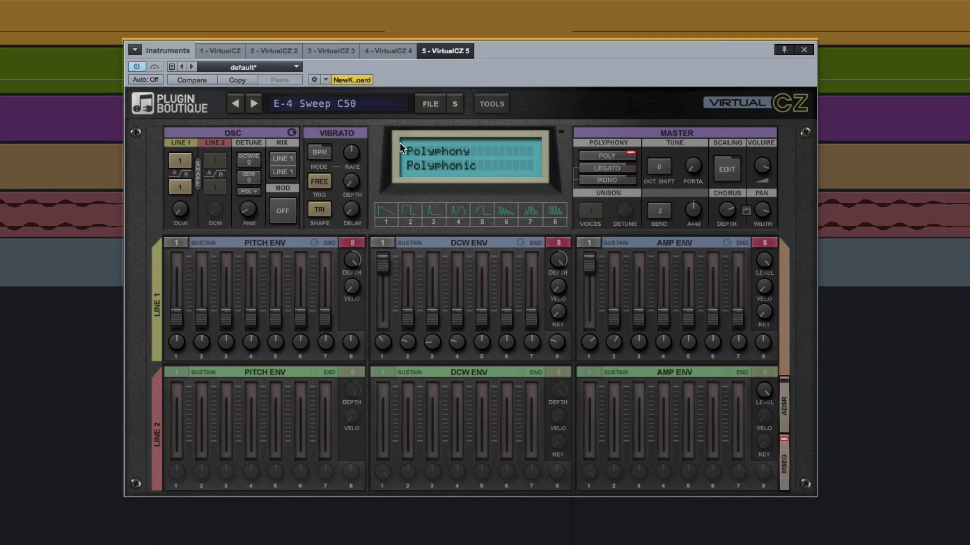
# Load the A-1 PolySynth C50 preset from Bank C (DS) of the system presets.
pyautogui.click(297, 104)
pyautogui.moveTo(314, 114)
pyautogui.moveTo(419, 123)
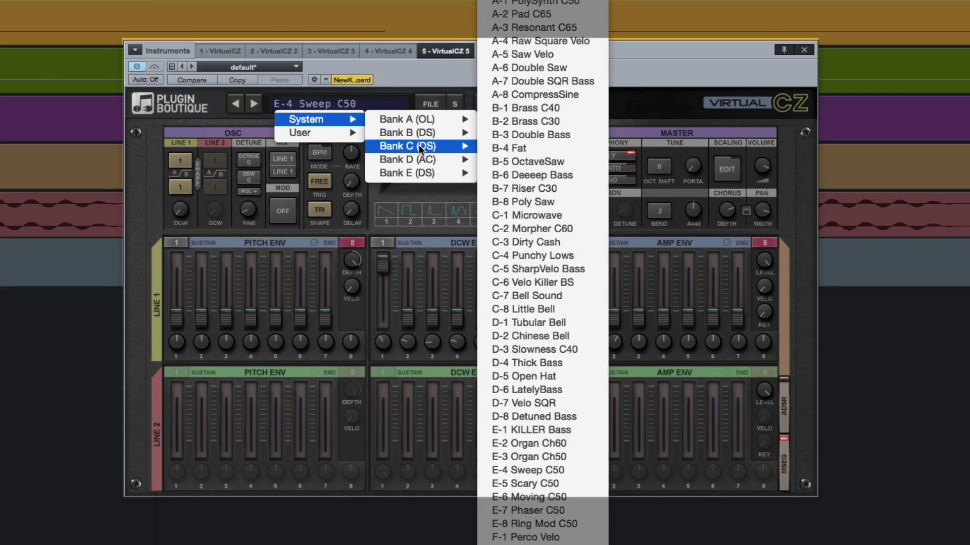
pyautogui.click(564, 9)
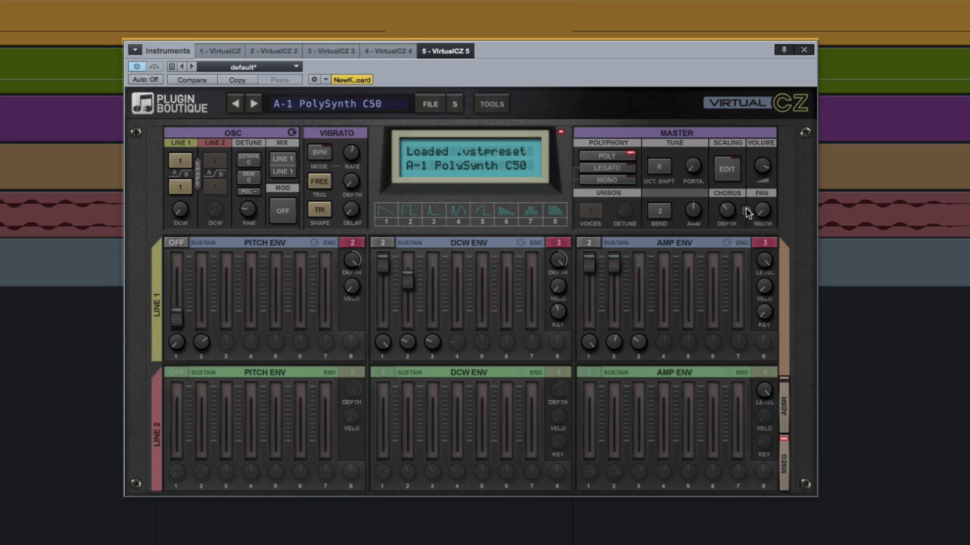
# Make the patch monophonic with 8 unison voices.
pyautogui.click(719, 206)
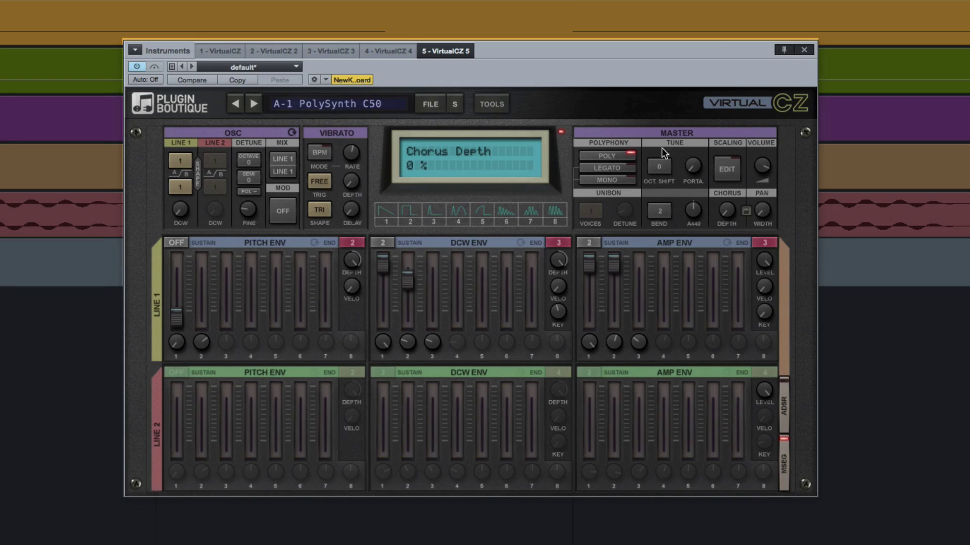
pyautogui.click(620, 179)
pyautogui.click(582, 212)
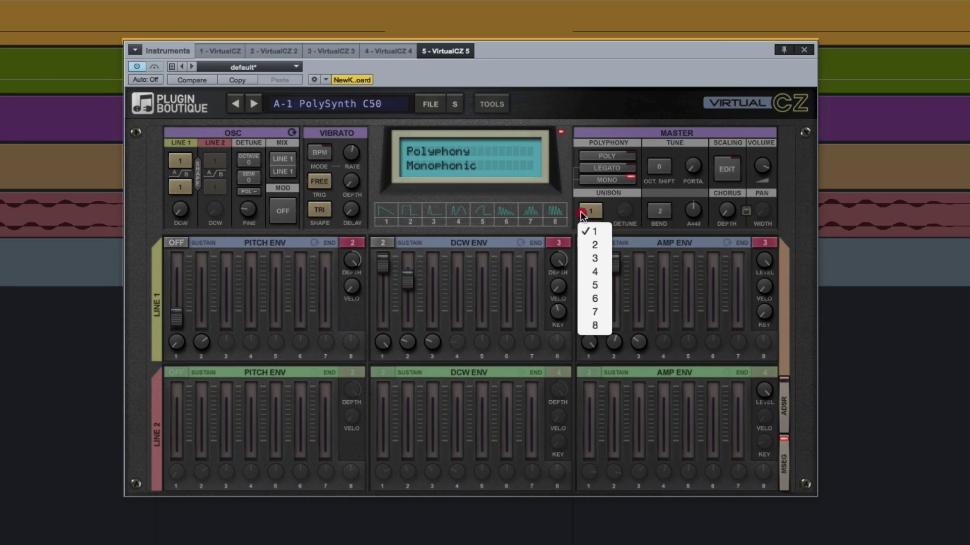
pyautogui.click(594, 325)
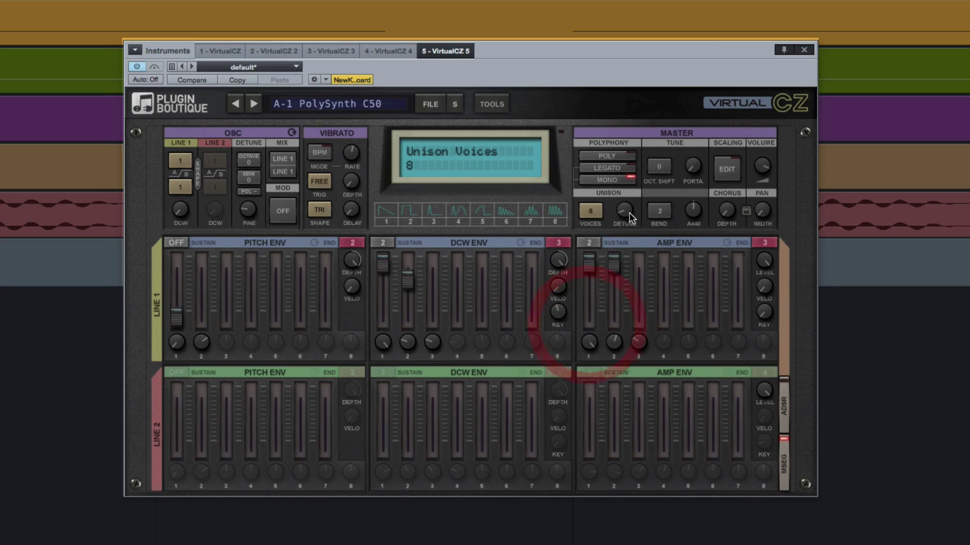
# Set the unison detune to 11.0 %, and raise the chorus depth and the pan width, the latter to 65 %.
pyautogui.moveTo(630, 218)
pyautogui.mouseDown()
pyautogui.moveTo(630, 203)
pyautogui.moveTo(626, 216)
pyautogui.mouseUp()
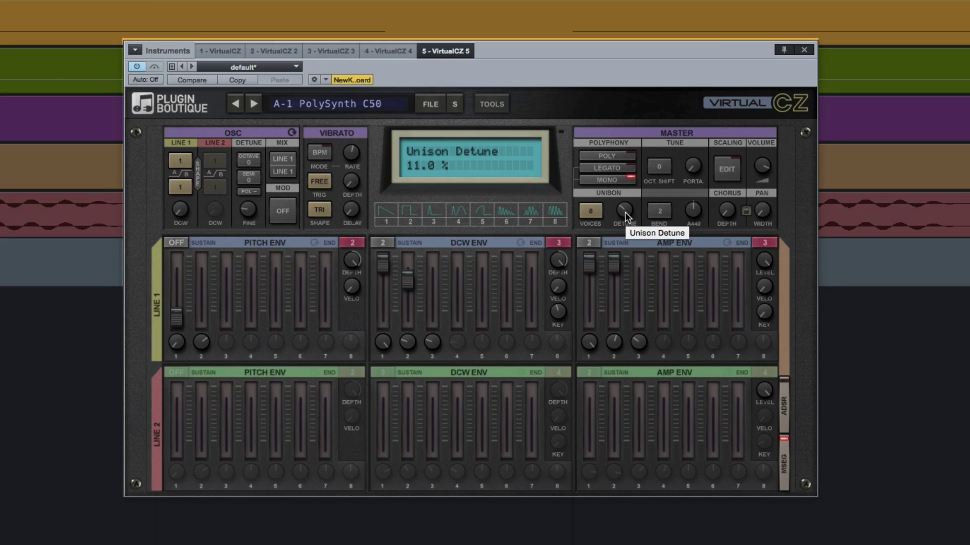
pyautogui.moveTo(732, 215); pyautogui.dragTo(762, 207)
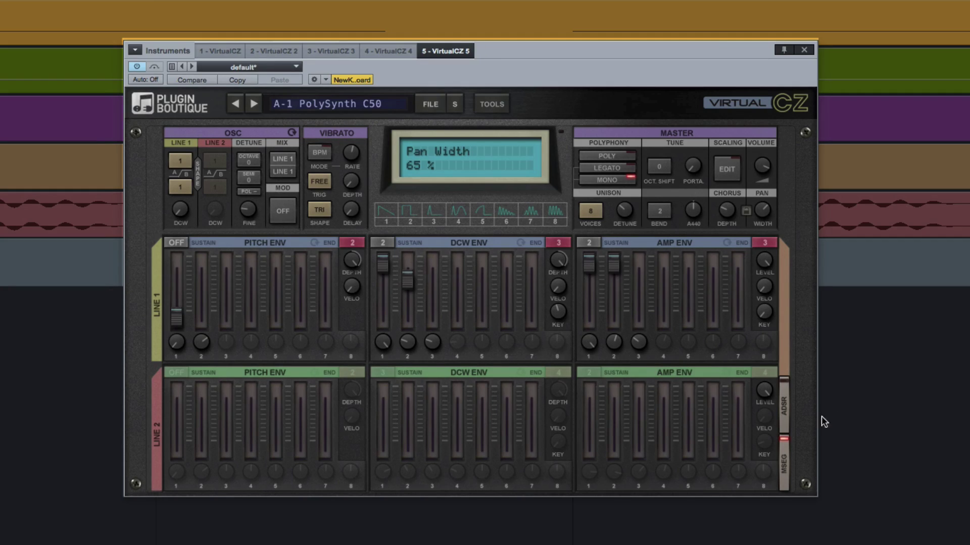
# In MSEG mode, shape Line 1's DCW envelope with level 1 at 84, end step 5, level 3 at 20 and a raised level 4.
pyautogui.click(784, 404)
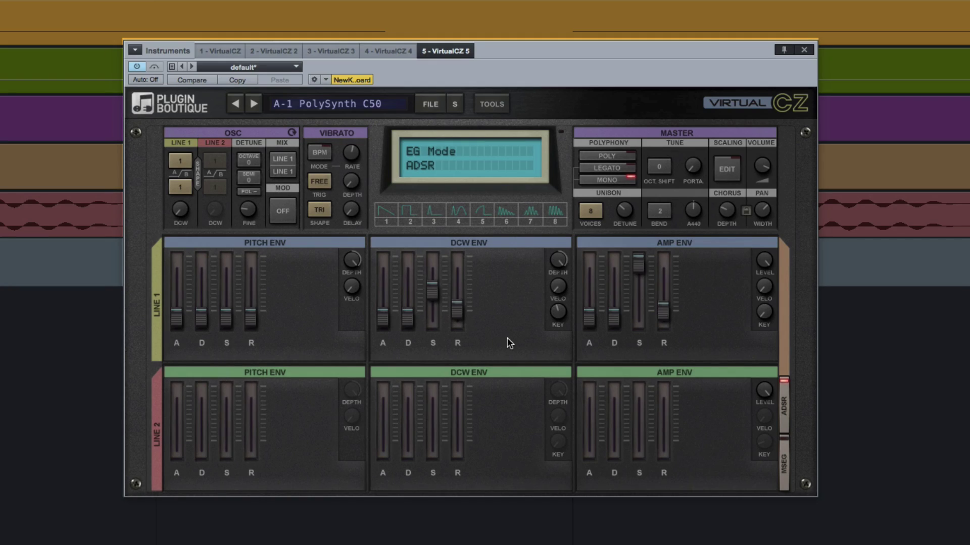
pyautogui.click(789, 450)
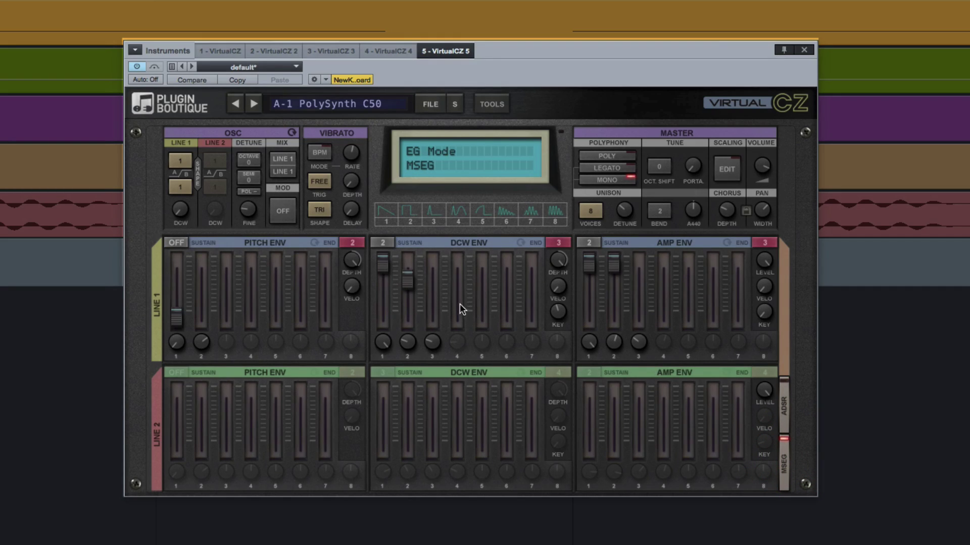
pyautogui.moveTo(384, 267); pyautogui.dragTo(383, 294)
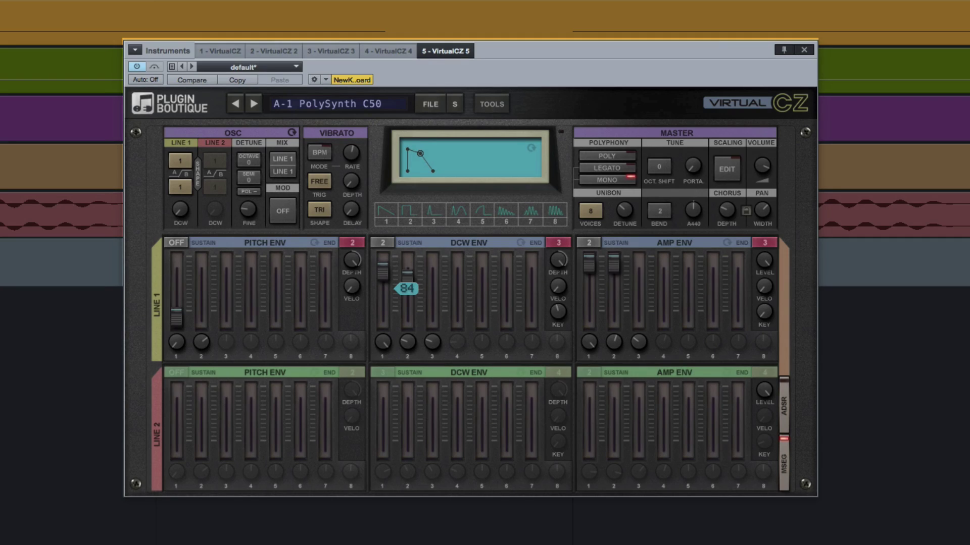
pyautogui.click(553, 243)
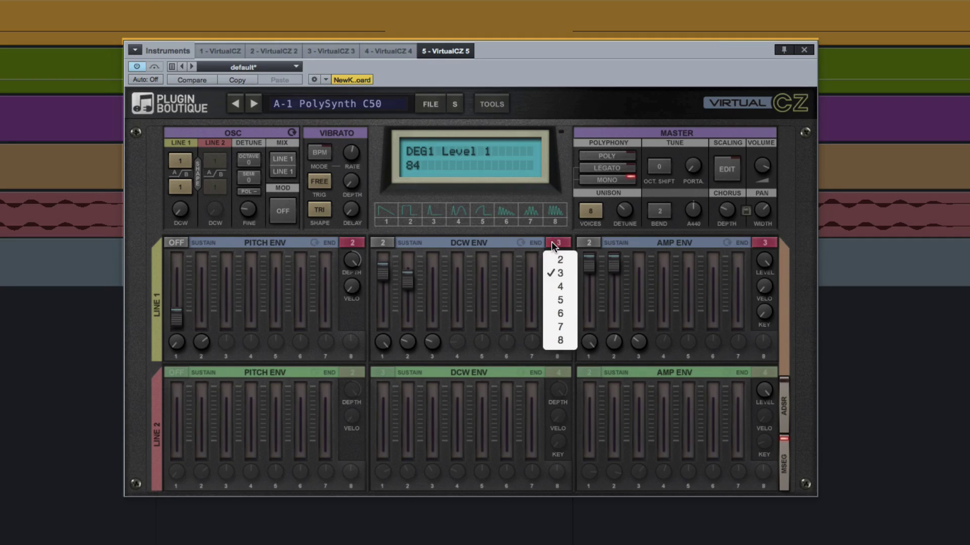
pyautogui.click(562, 301)
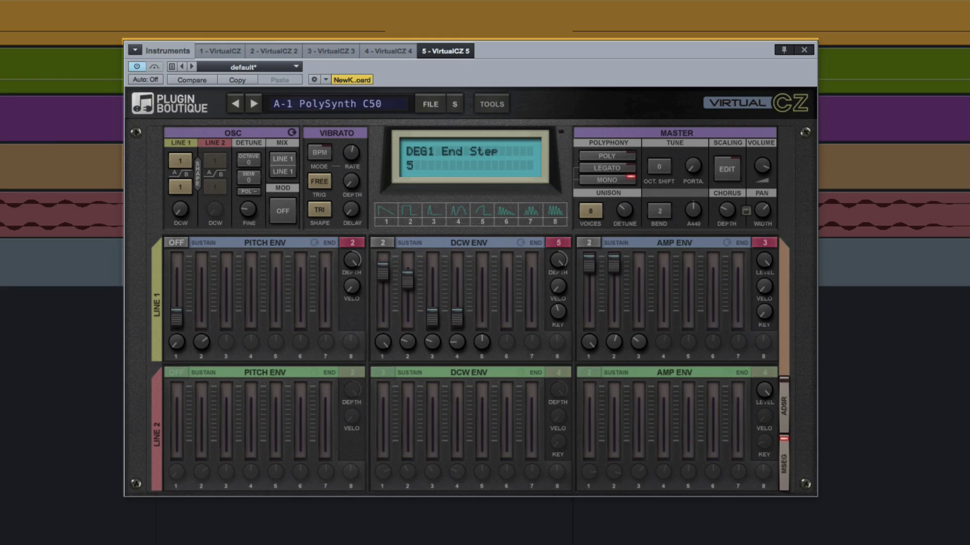
pyautogui.moveTo(456, 318); pyautogui.dragTo(433, 306)
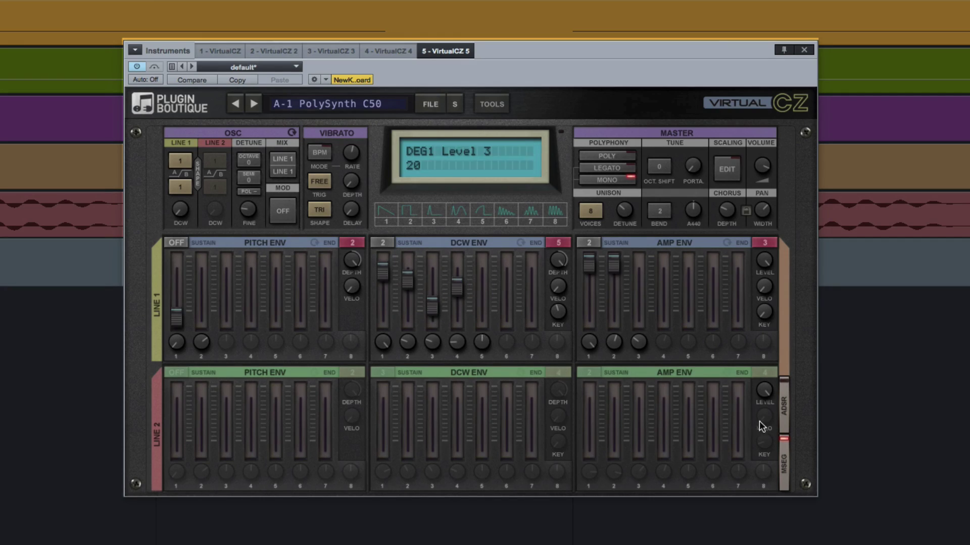
# Put the envelopes in ADSR mode and set Line 1's DCW decay to 122 ms.
pyautogui.click(781, 415)
pyautogui.moveTo(432, 292); pyautogui.dragTo(408, 305)
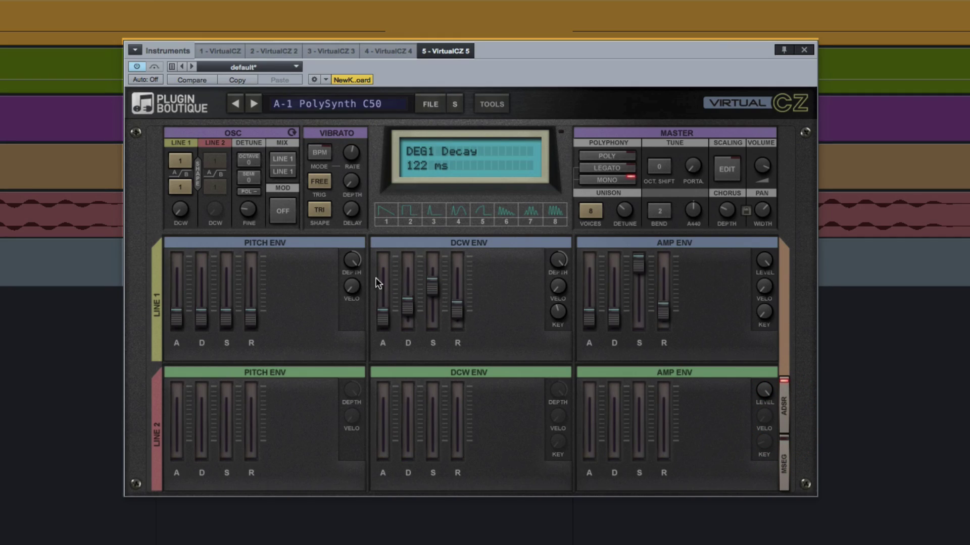
pyautogui.click(787, 454)
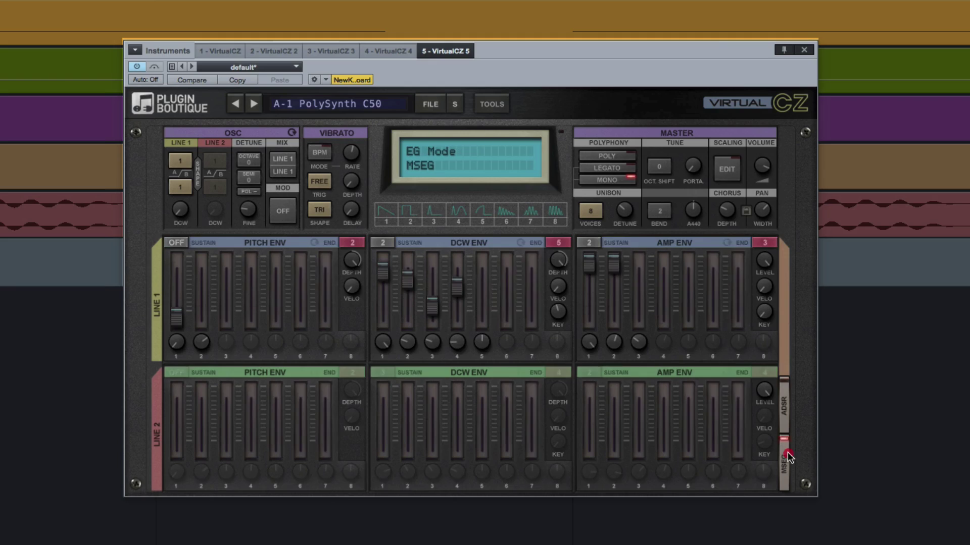
pyautogui.click(780, 418)
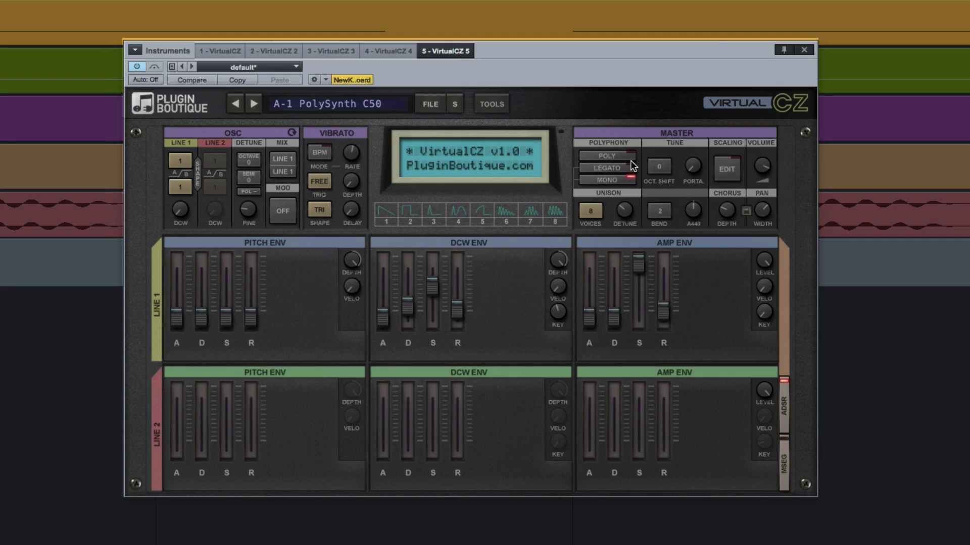
# Browse the preset lists in the system banks without loading a preset.
pyautogui.click(319, 111)
pyautogui.moveTo(328, 122)
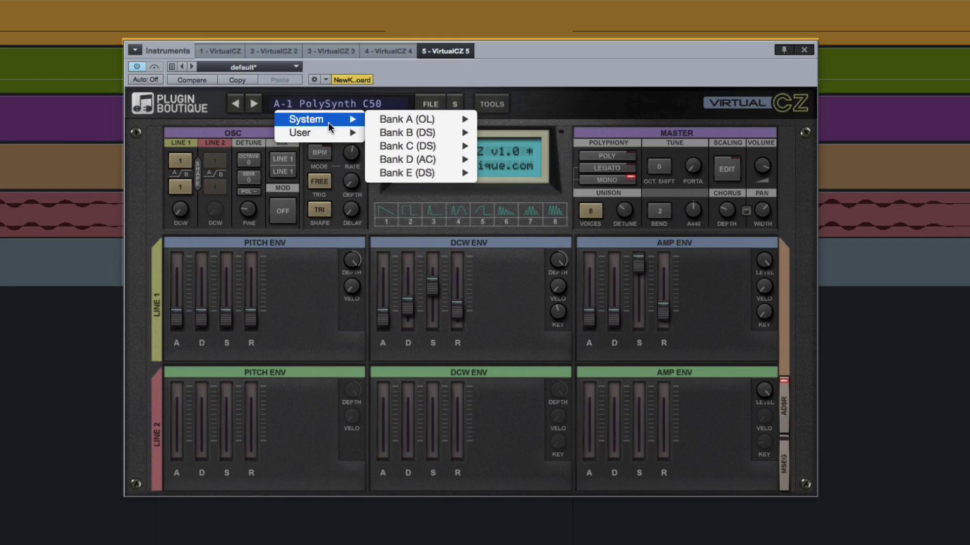
pyautogui.moveTo(393, 120)
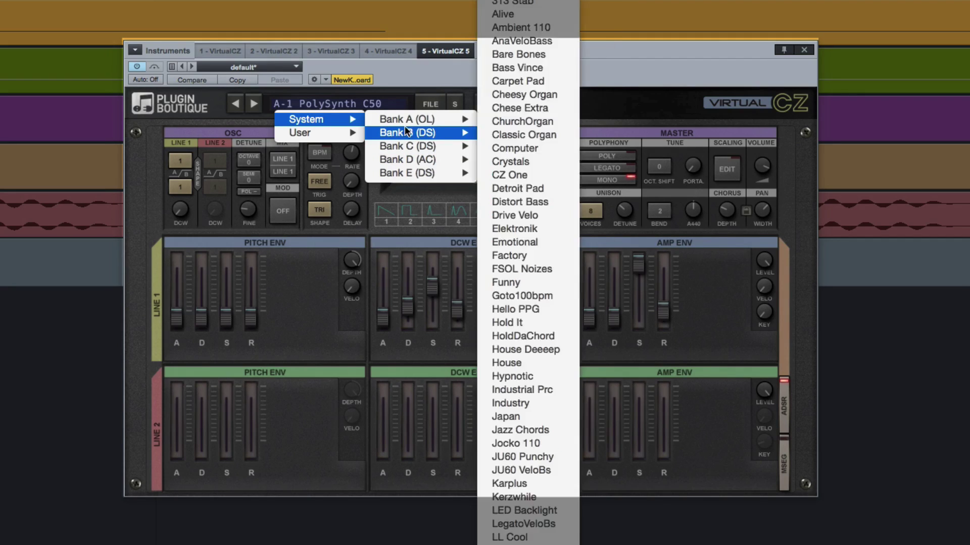
pyautogui.moveTo(407, 164)
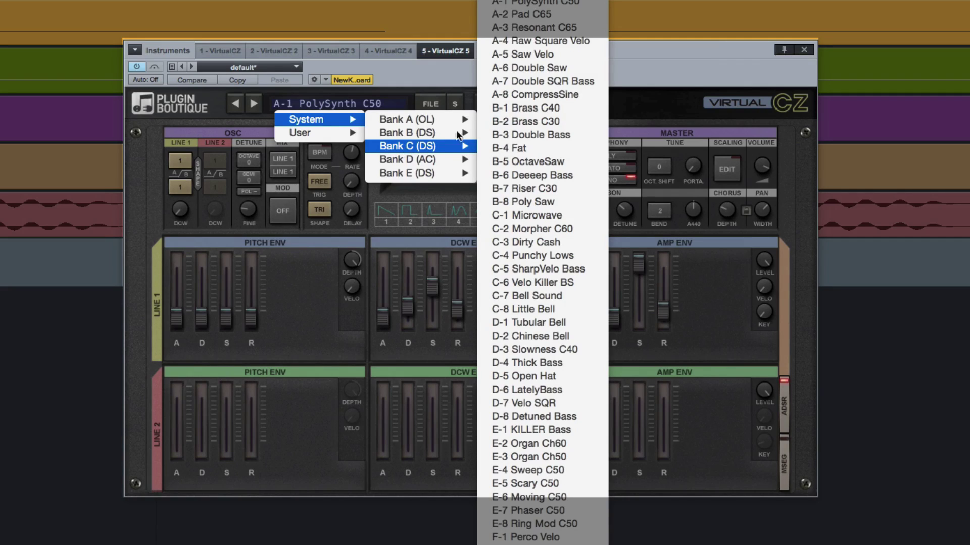
pyautogui.click(695, 64)
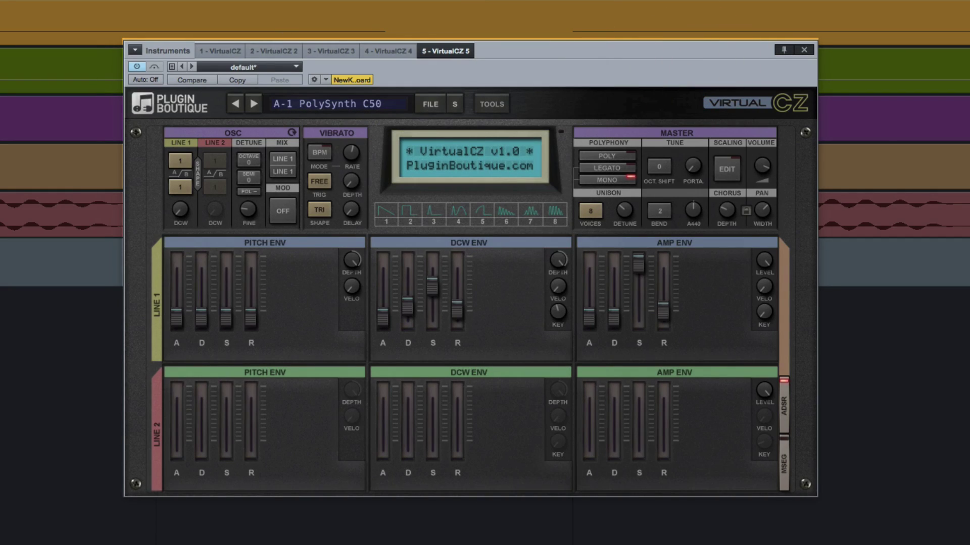
# Open the first VirtualCZ instance and make its patch monophonic with 4 unison voices and a unison detune of 2.2 %.
pyautogui.click(220, 50)
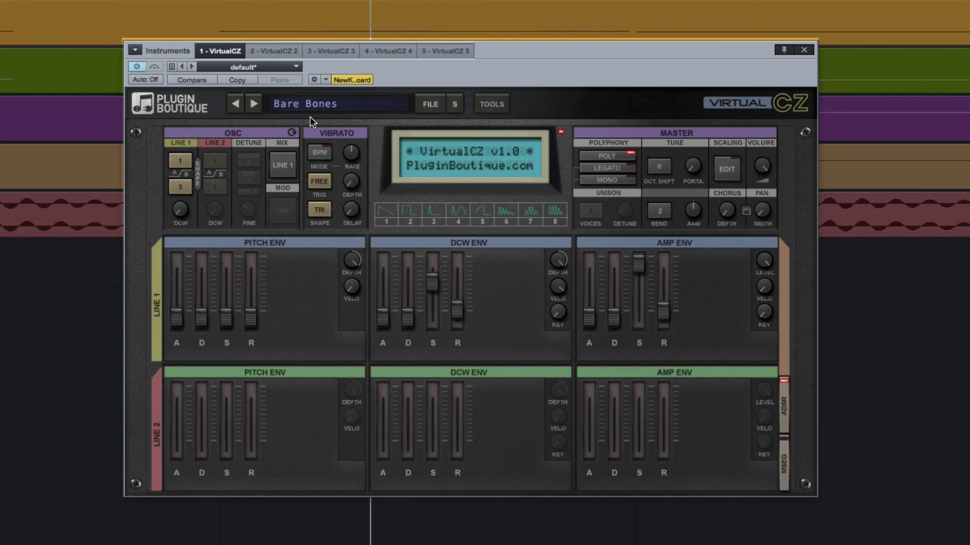
pyautogui.click(613, 180)
pyautogui.click(599, 213)
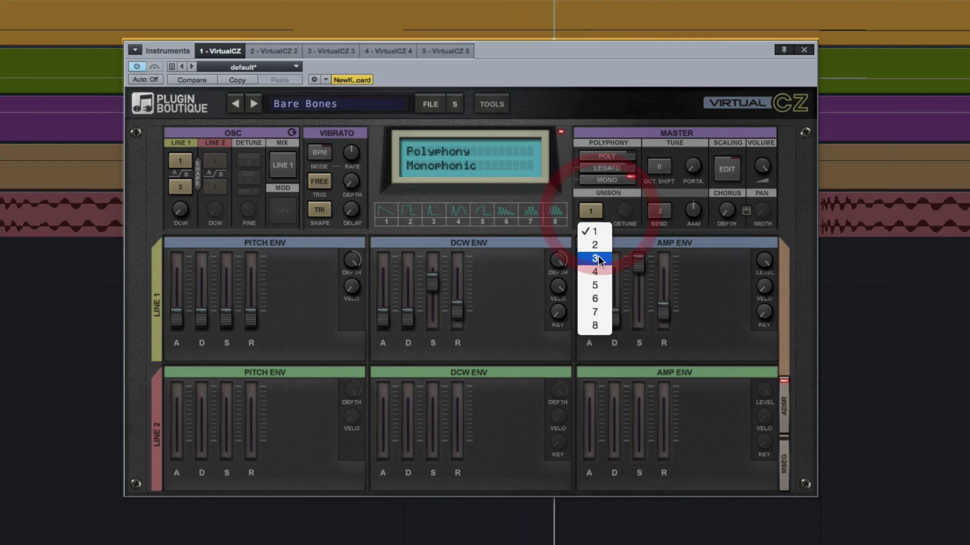
pyautogui.click(595, 272)
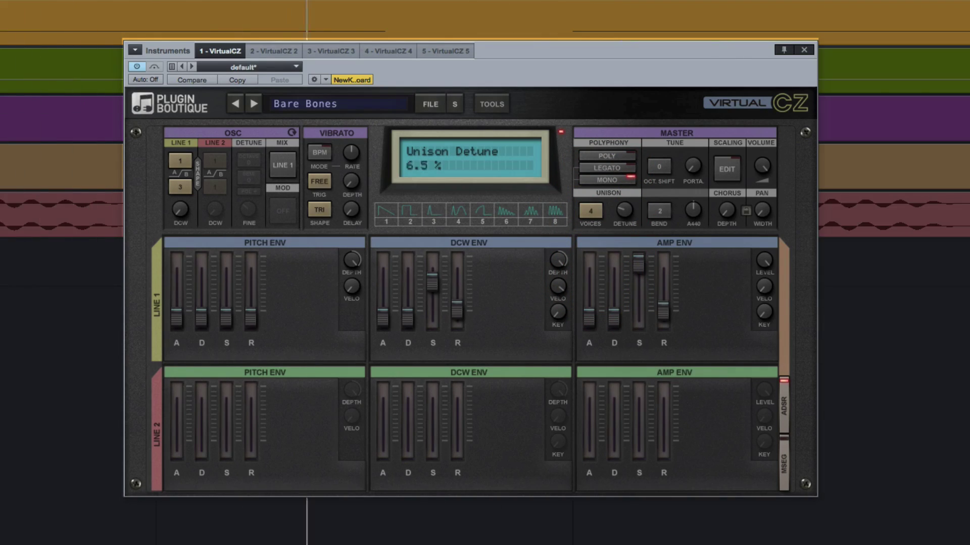
pyautogui.moveTo(624, 210)
pyautogui.mouseDown()
pyautogui.moveTo(625, 175)
pyautogui.moveTo(620, 213)
pyautogui.mouseUp()
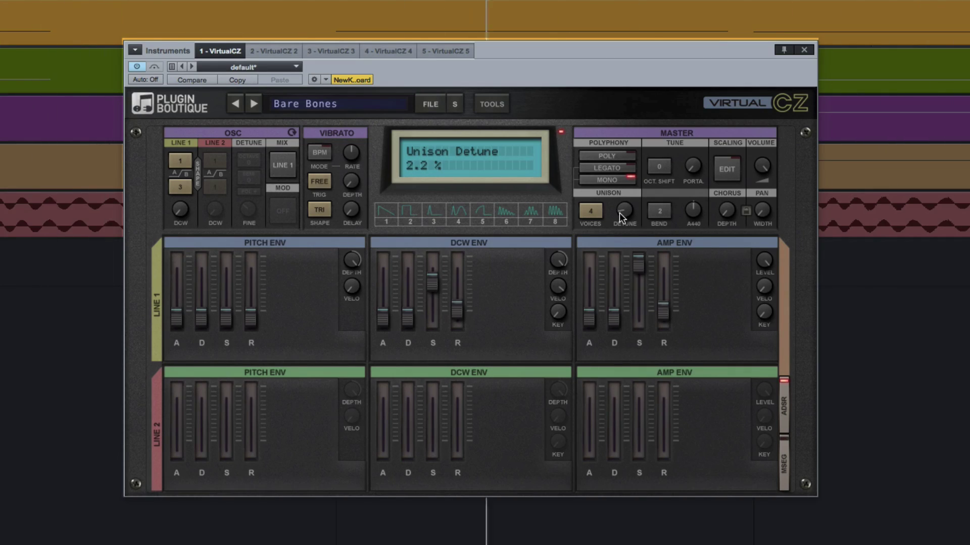
pyautogui.click(611, 179)
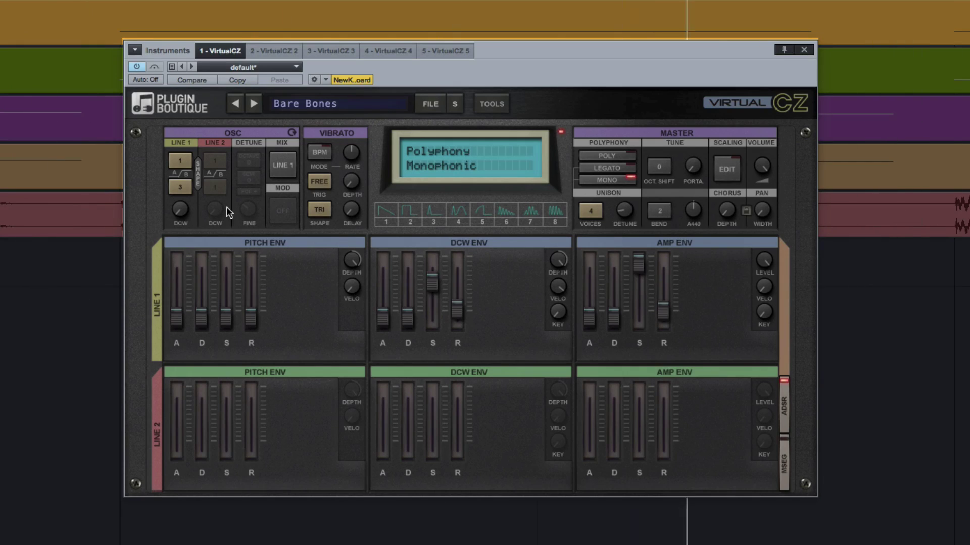
# Set Line 1's DCW base to 14 % in the Bare Bones patch, and show the third VirtualCZ instance.
pyautogui.moveTo(181, 208)
pyautogui.mouseDown()
pyautogui.moveTo(182, 194)
pyautogui.moveTo(182, 204)
pyautogui.mouseUp()
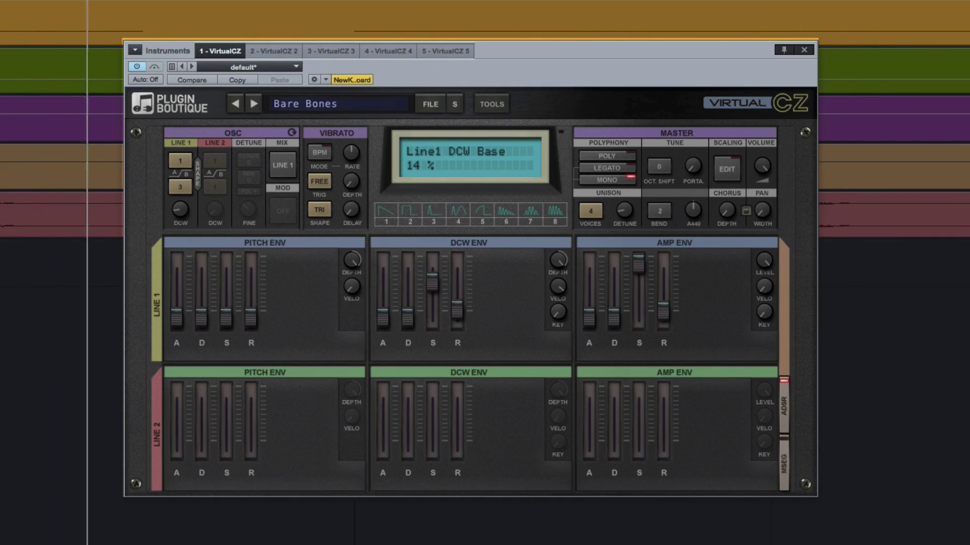
pyautogui.click(330, 51)
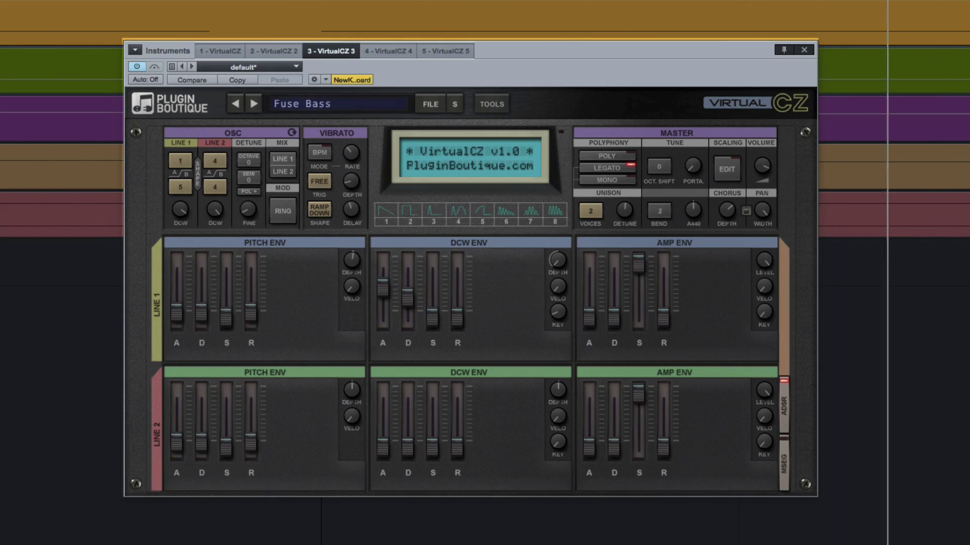
# In the second VirtualCZ instance, lengthen the release of Line 1's amp envelope and set its decay to 1.11 s.
pyautogui.click(273, 51)
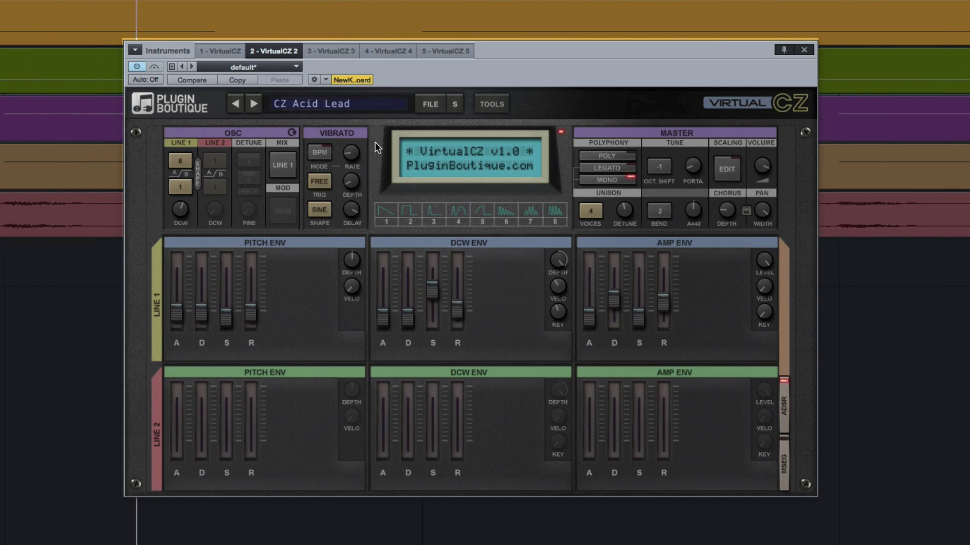
pyautogui.click(516, 168)
pyautogui.click(468, 153)
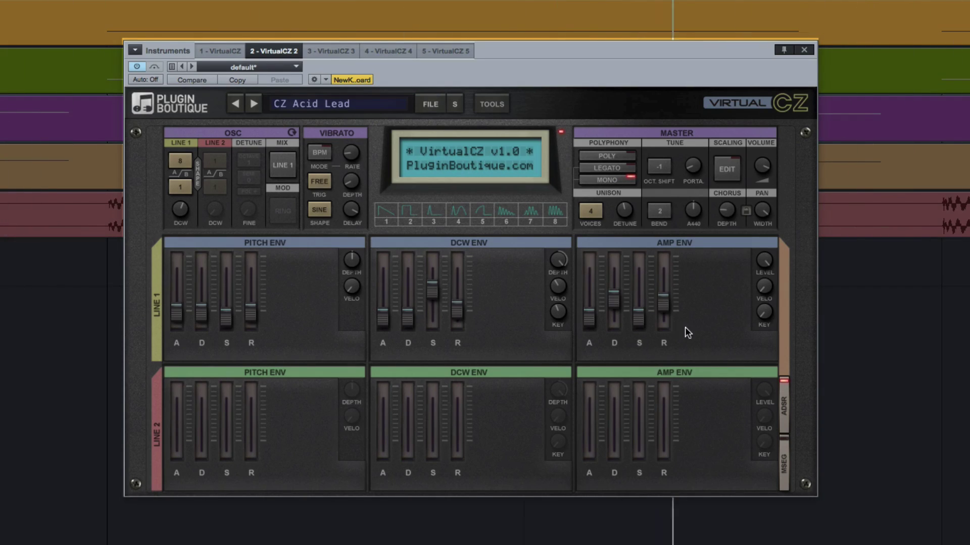
pyautogui.moveTo(663, 303); pyautogui.dragTo(614, 297)
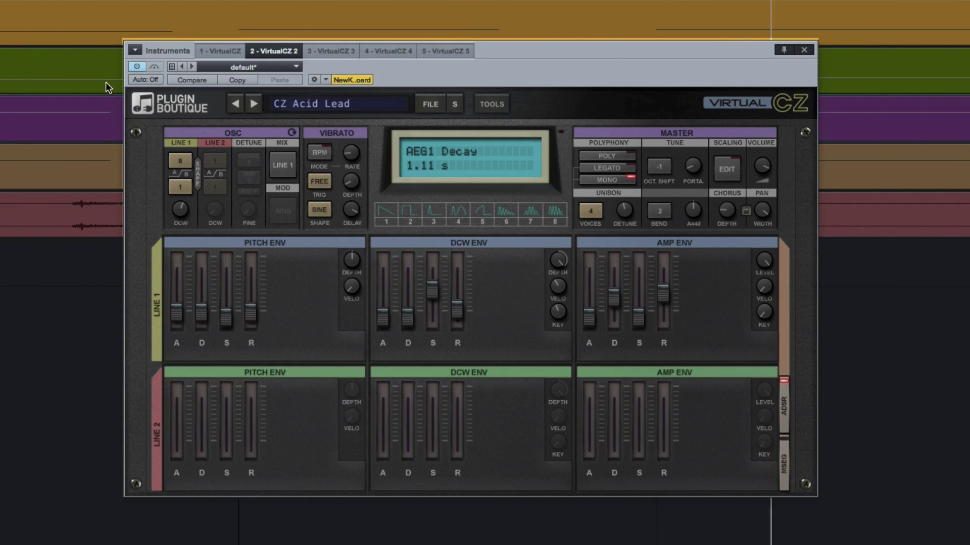
# Open the fourth VirtualCZ instance and set Line 1's DCW base to 17 % in the C-8 Little Bell patch.
pyautogui.click(388, 50)
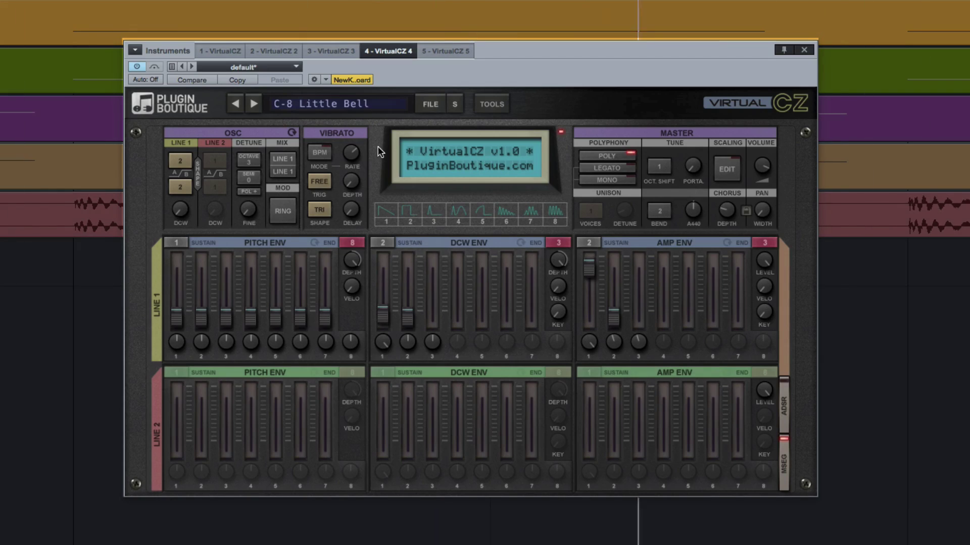
pyautogui.click(182, 210)
pyautogui.moveTo(183, 213); pyautogui.dragTo(184, 214)
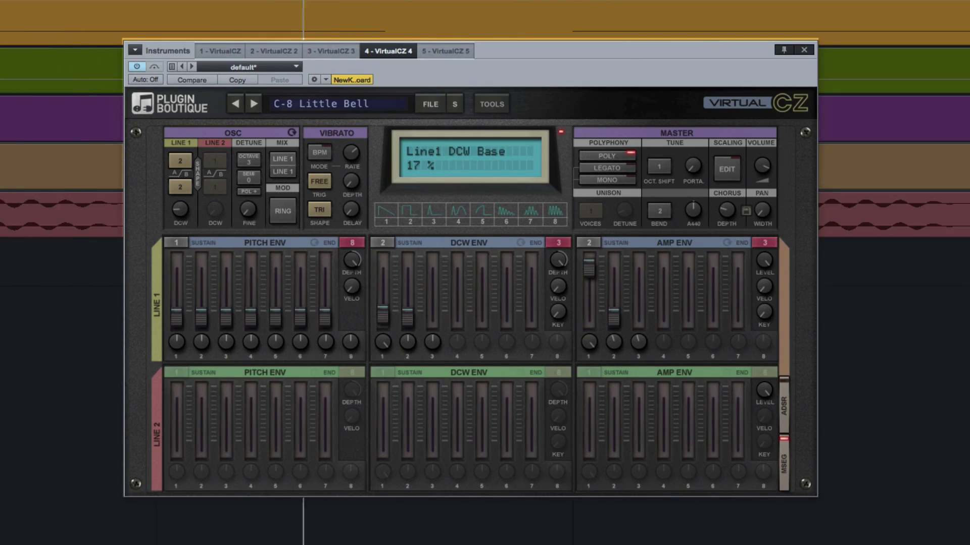
# In the fifth VirtualCZ instance, load the A-1 PolySynth C50 preset and set Line 1's DCW base to 24 %.
pyautogui.click(117, 244)
pyautogui.click(254, 104)
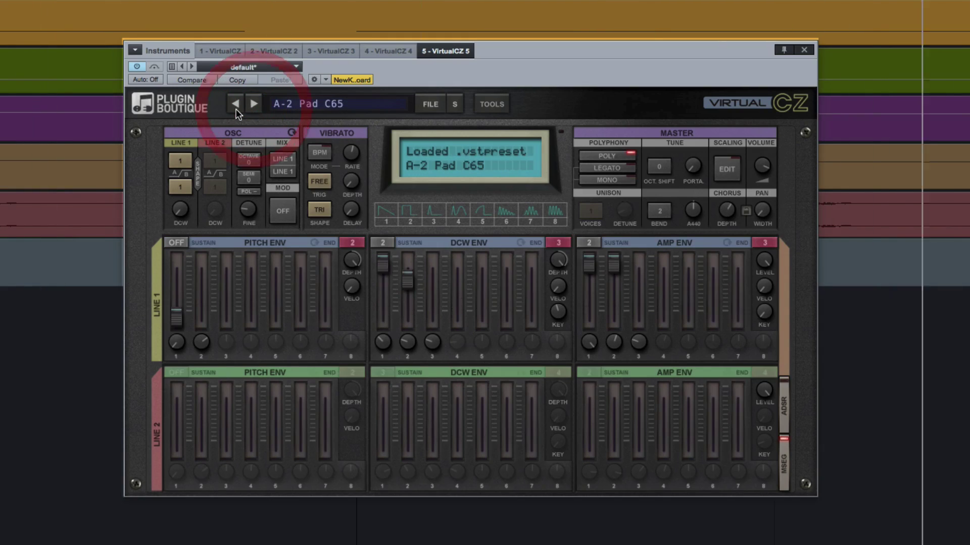
pyautogui.click(235, 103)
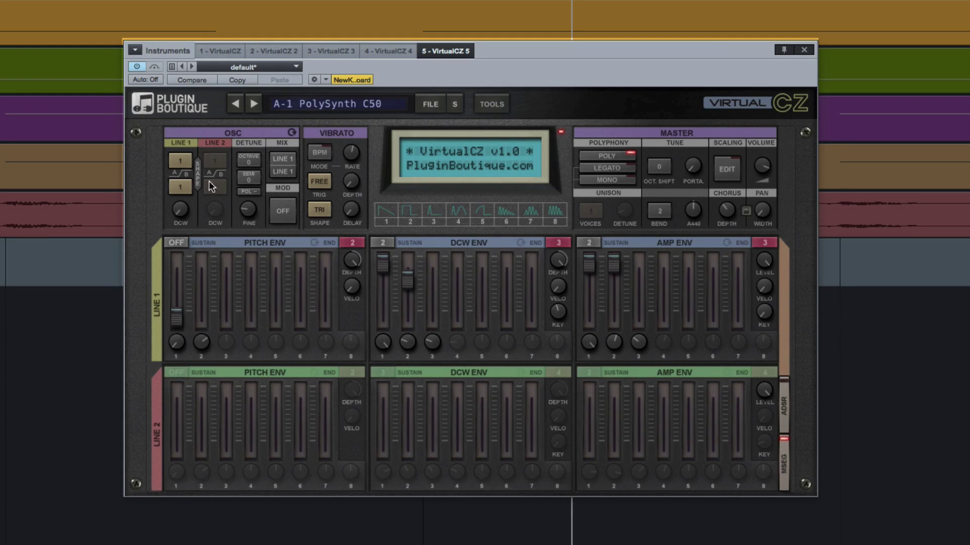
pyautogui.moveTo(181, 210); pyautogui.dragTo(182, 205)
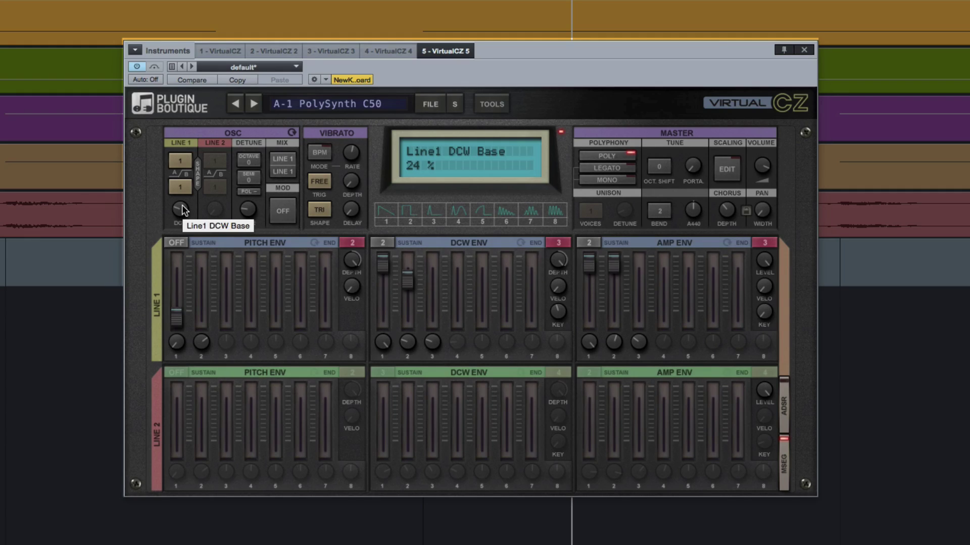